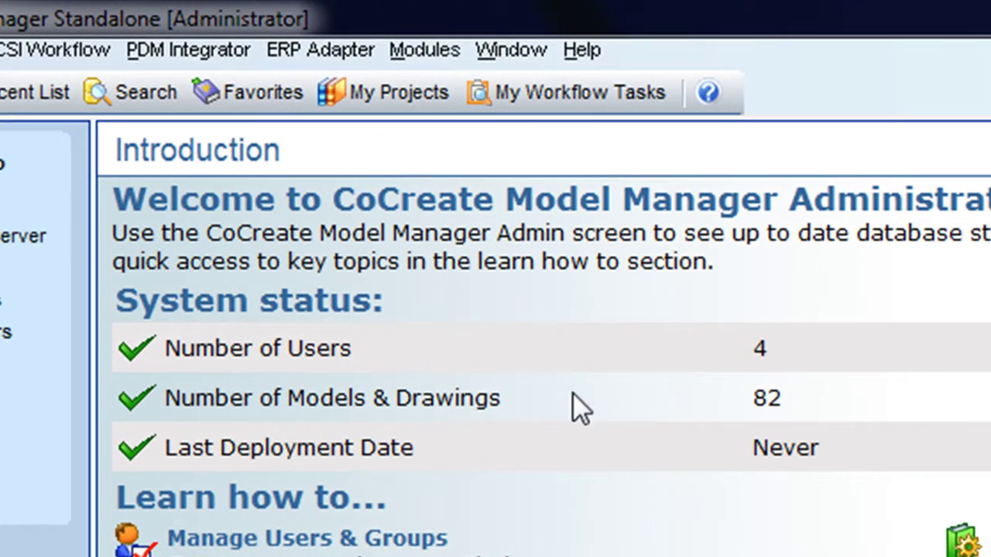
- In the ERP Adapter configuration, set the Extract to folder to C:\csi_pdmi\ERP_Out\
{"action": "left_click", "coordinate": [310, 50]}
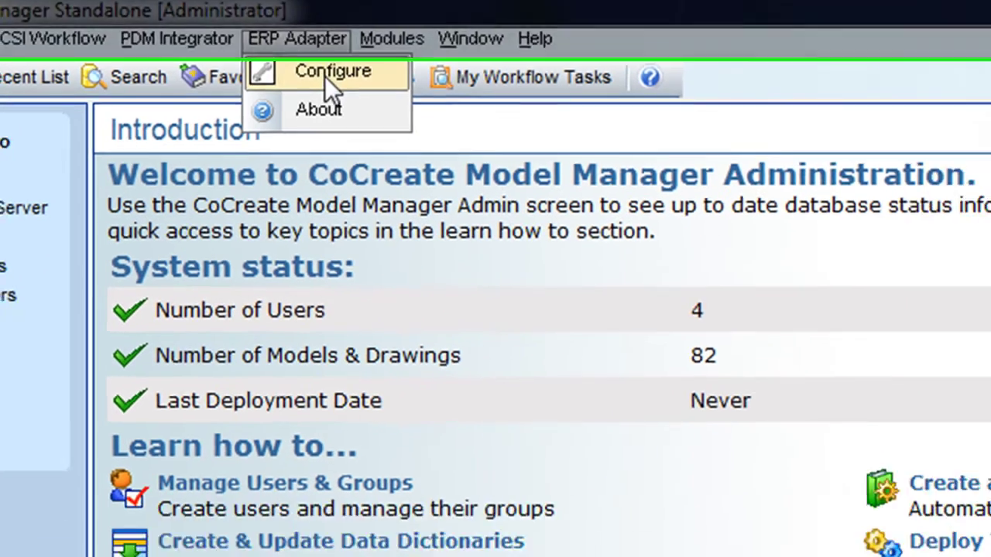
{"action": "left_click", "coordinate": [341, 84]}
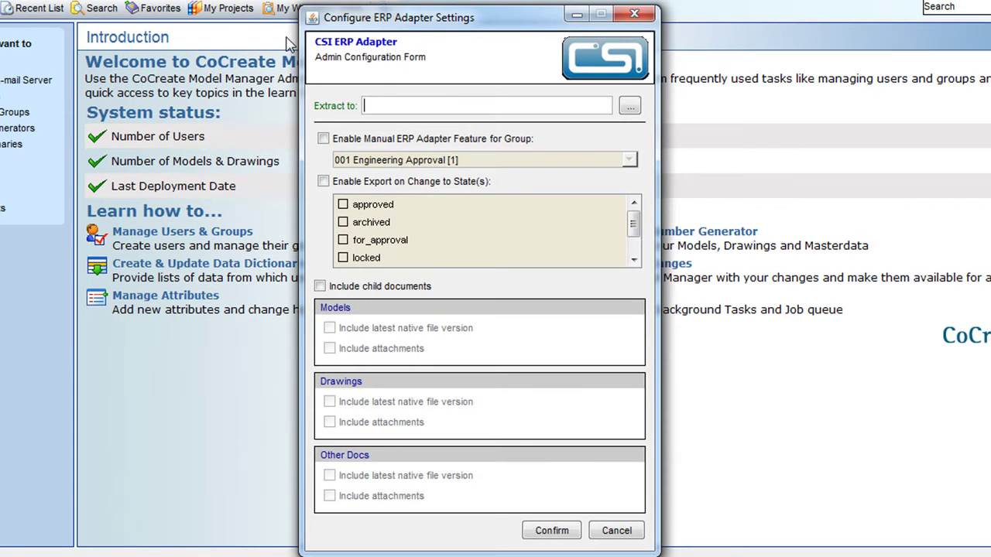
{"action": "left_click", "coordinate": [631, 108]}
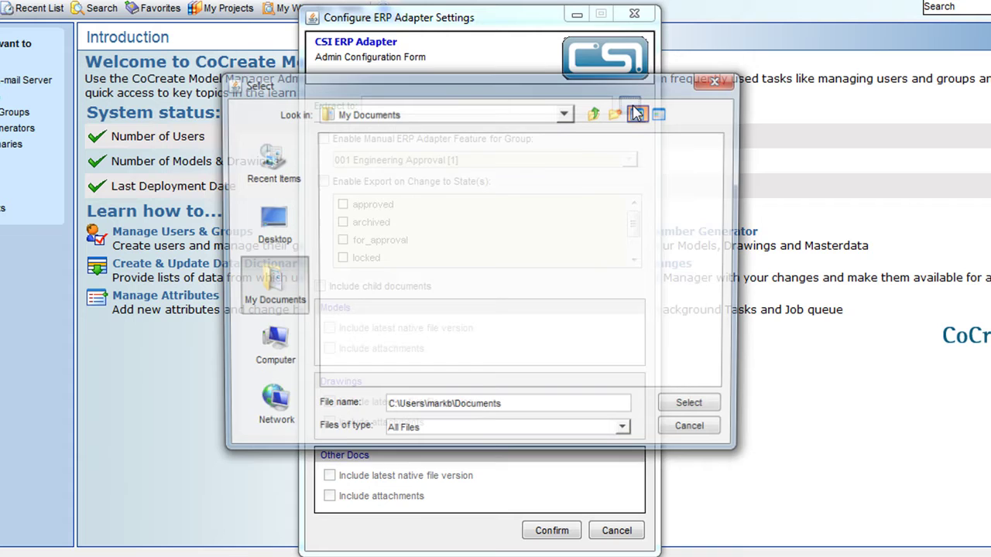
{"action": "left_click", "coordinate": [269, 349]}
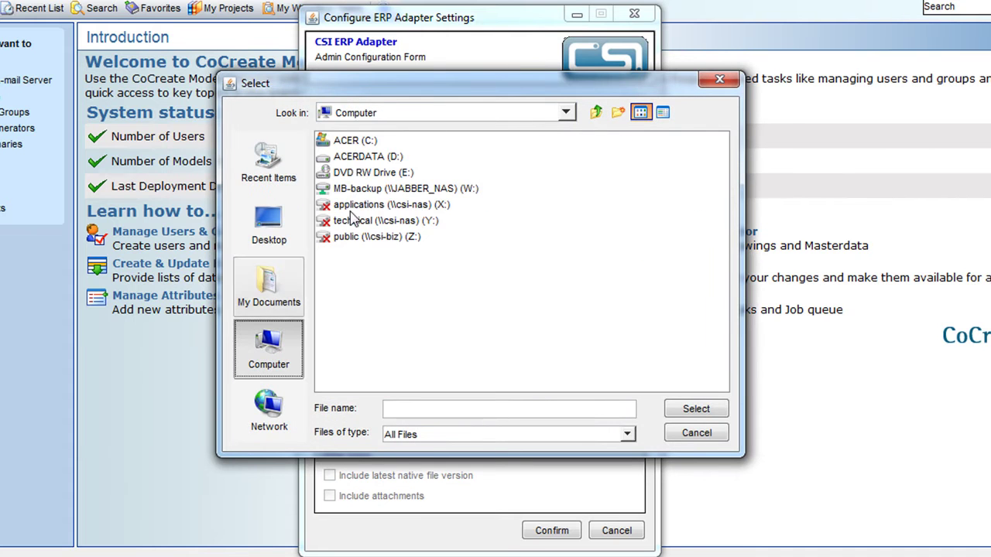
{"action": "double_click", "coordinate": [348, 141]}
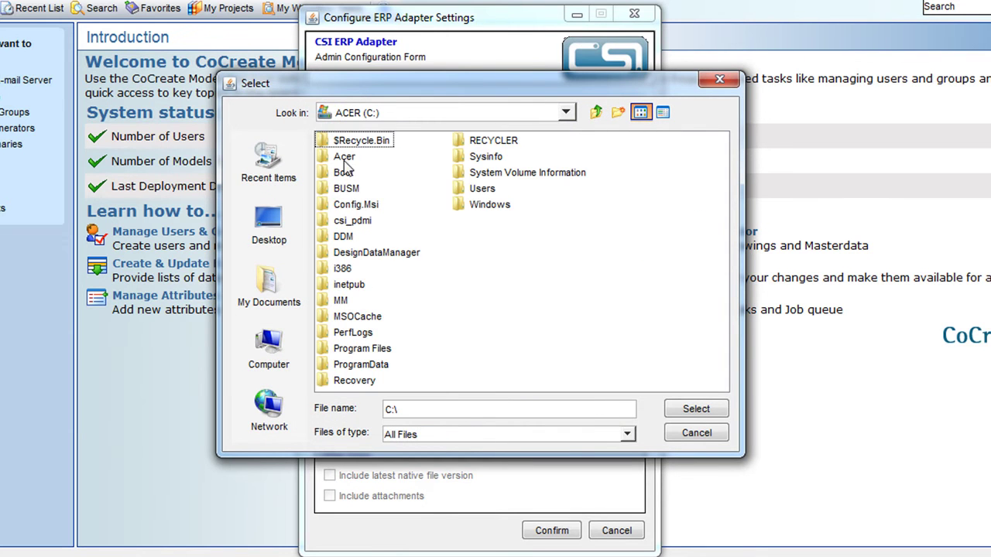
{"action": "double_click", "coordinate": [352, 221]}
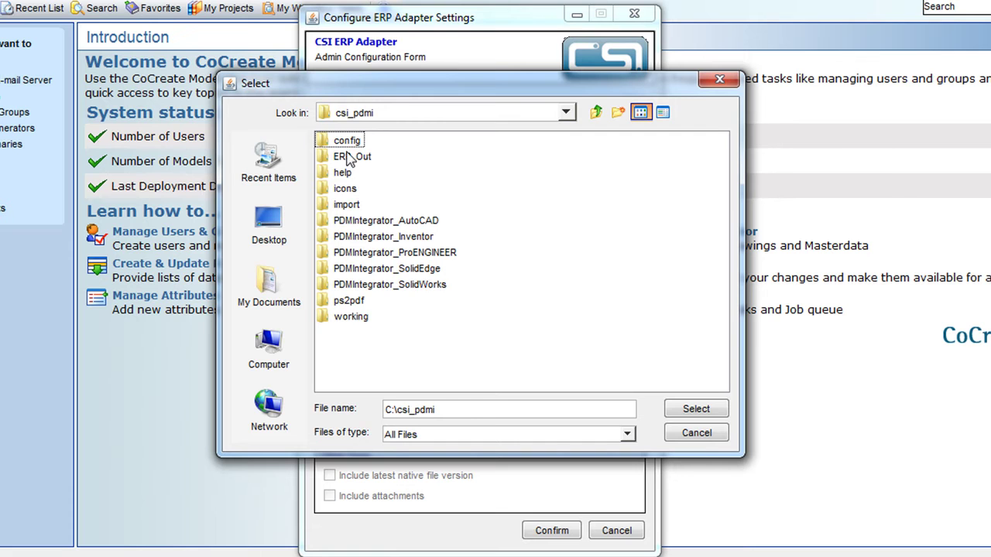
{"action": "double_click", "coordinate": [348, 157]}
{"action": "left_click", "coordinate": [713, 412]}
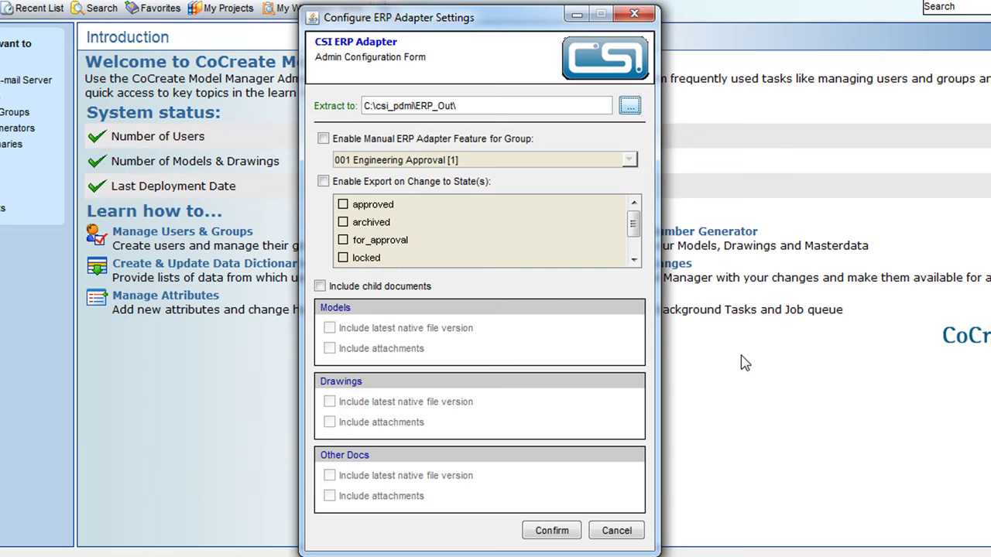
- Enable export when documents reach 'released', and enable manual ERP export for the Designers group
{"action": "left_click", "coordinate": [323, 182]}
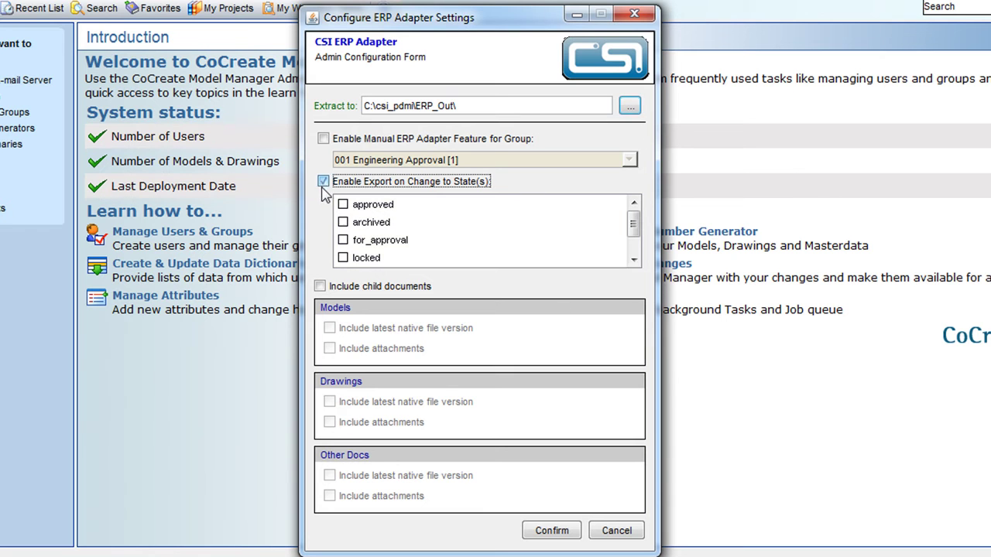
{"action": "scroll", "coordinate": [635, 255], "scroll_direction": "down", "scroll_amount": 2}
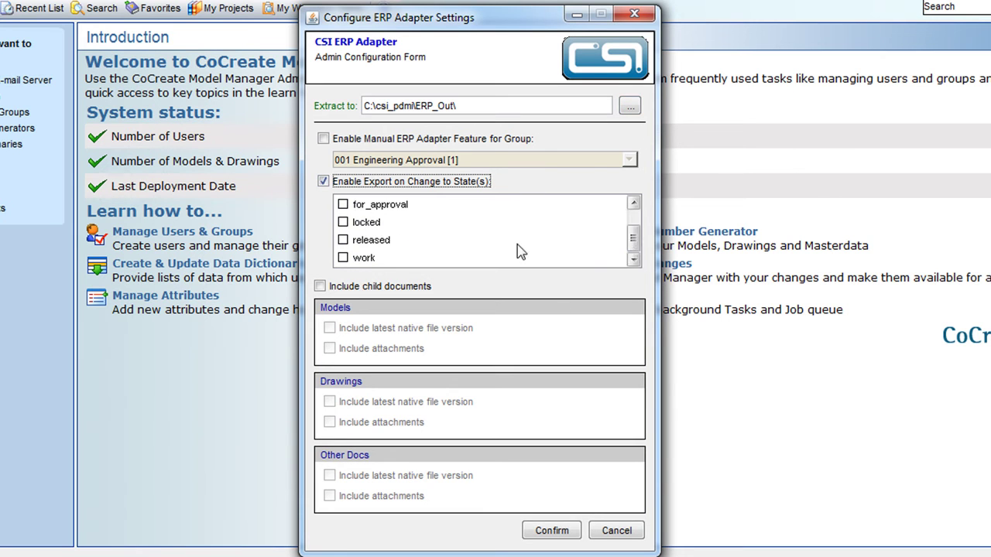
{"action": "left_click", "coordinate": [343, 240]}
{"action": "left_click", "coordinate": [323, 138]}
{"action": "left_click", "coordinate": [426, 163]}
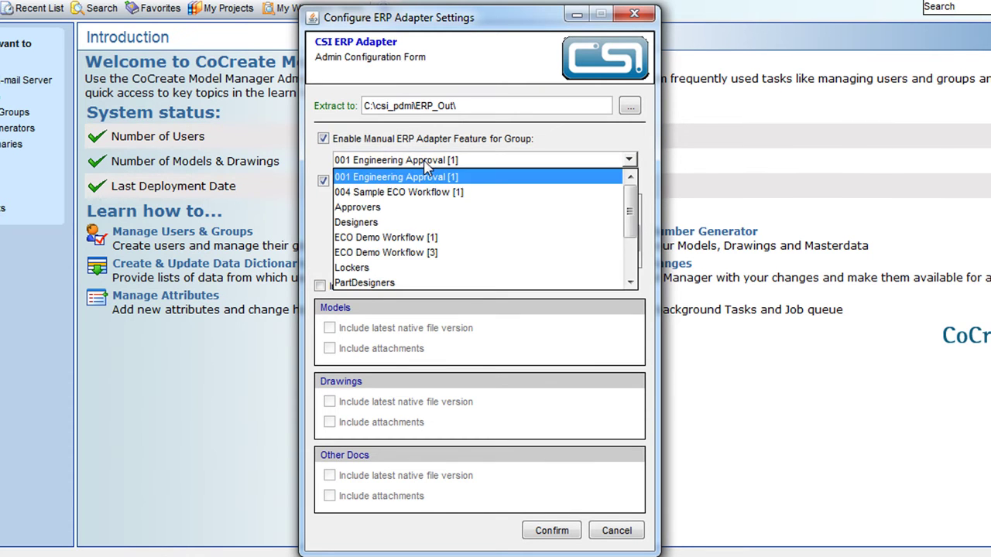
{"action": "left_click", "coordinate": [411, 223]}
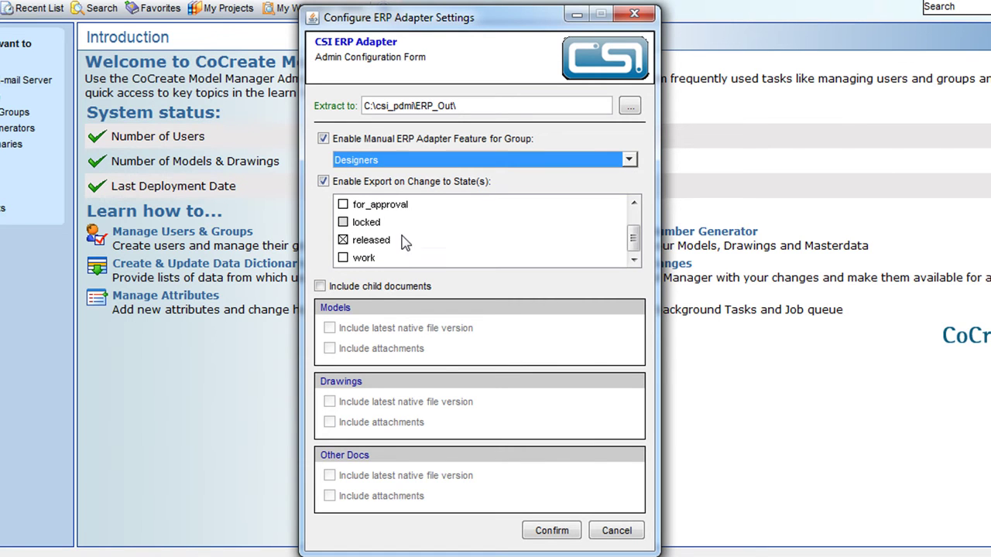
- Include child documents, drawing attachments, other docs' native files and other docs' attachments in the export
{"action": "left_click", "coordinate": [321, 286]}
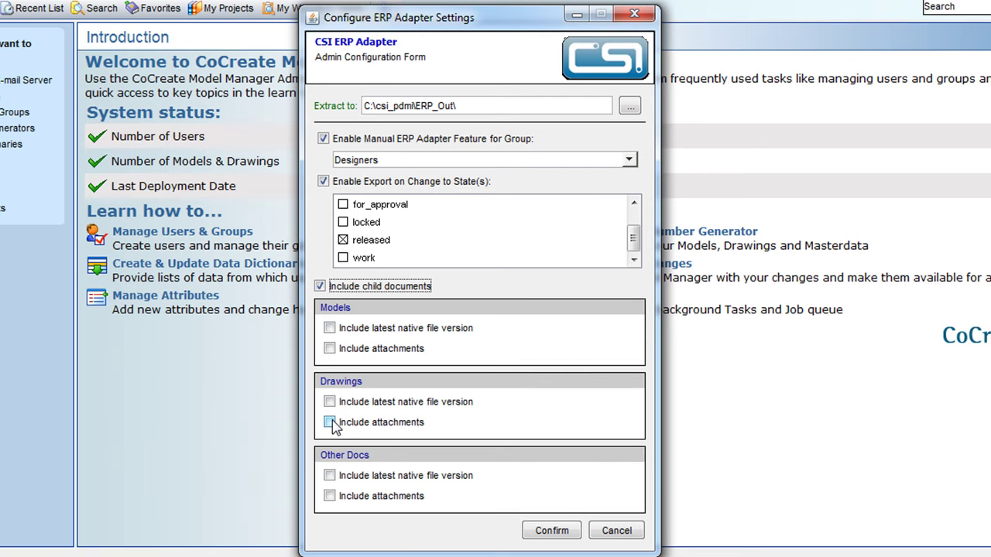
{"action": "left_click", "coordinate": [329, 421]}
{"action": "left_click", "coordinate": [329, 475]}
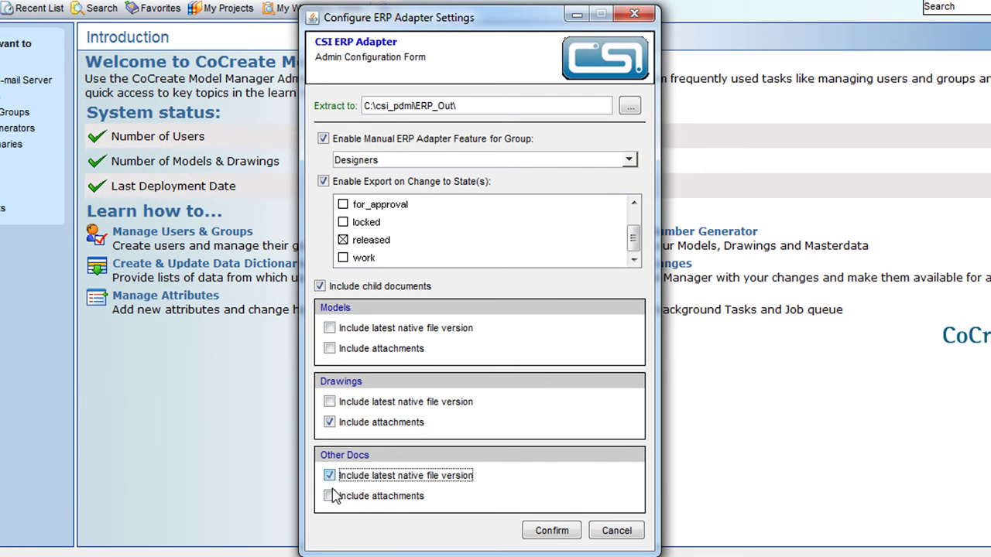
{"action": "left_click", "coordinate": [329, 496]}
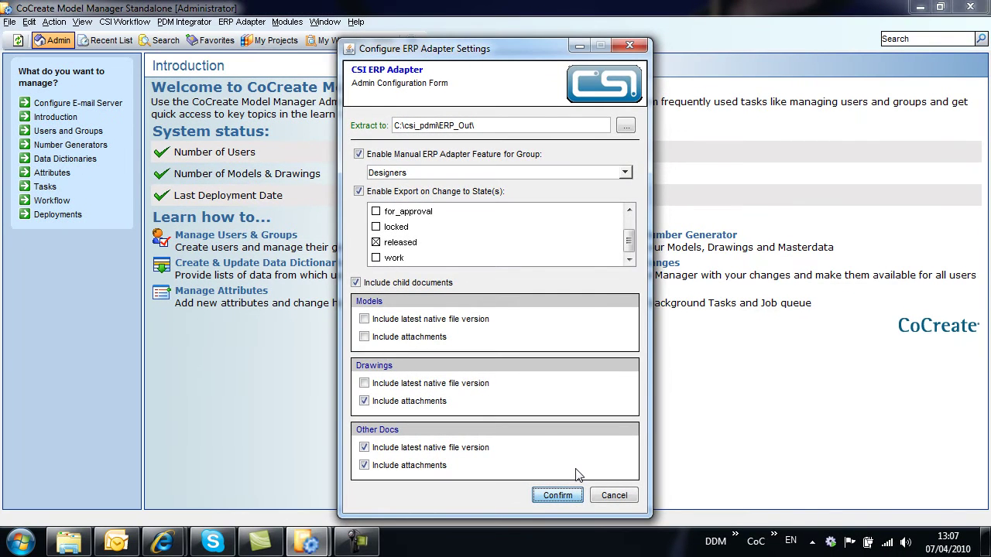
- Save the ERP Adapter settings and run the saved ERP Example document search
{"action": "key", "text": "Return"}
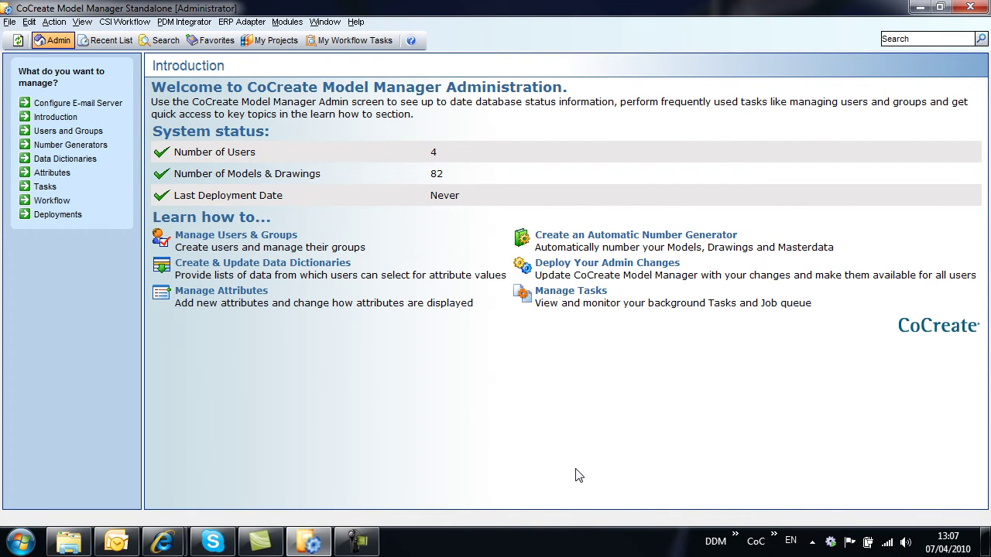
{"action": "left_click", "coordinate": [160, 40]}
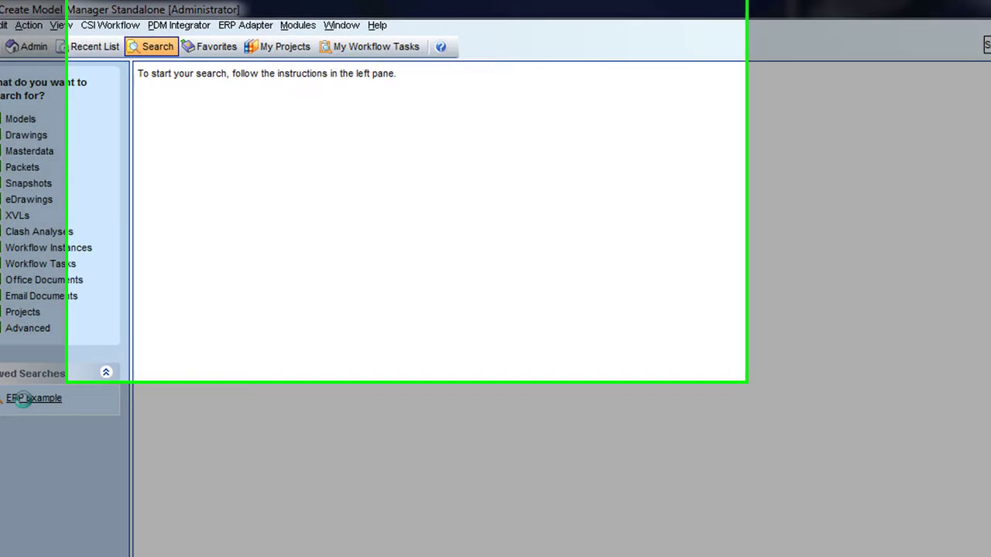
{"action": "left_click", "coordinate": [50, 345]}
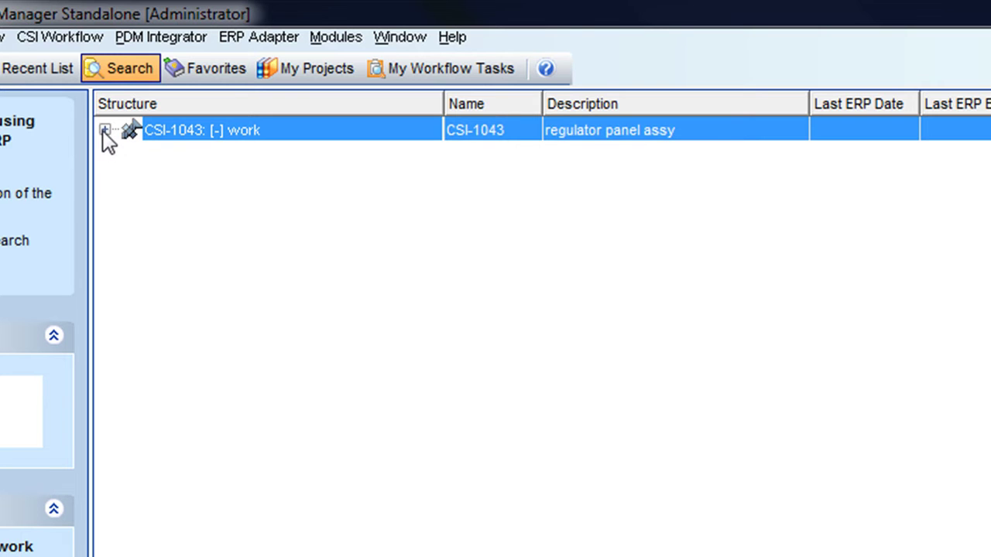
- Expand CSI-1043's Attachments and Masterdata, then the CSI-1044 and CSI-1042 attachments
{"action": "left_click", "coordinate": [104, 130]}
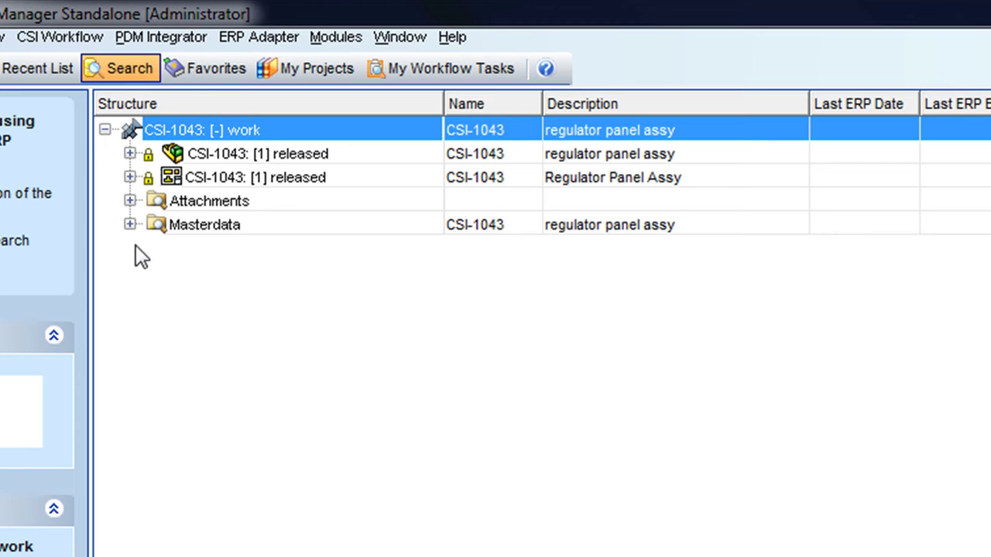
{"action": "left_click", "coordinate": [130, 201]}
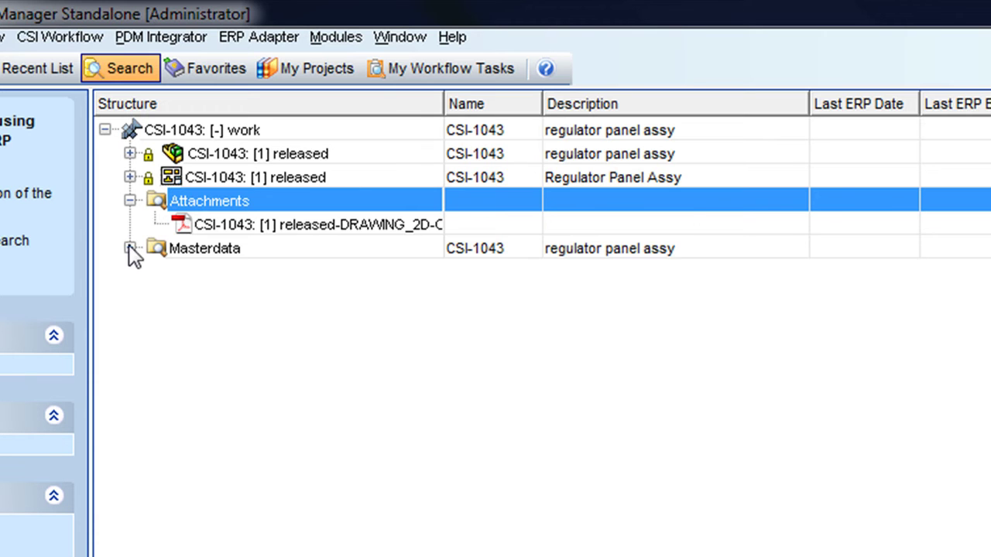
{"action": "left_click", "coordinate": [130, 248]}
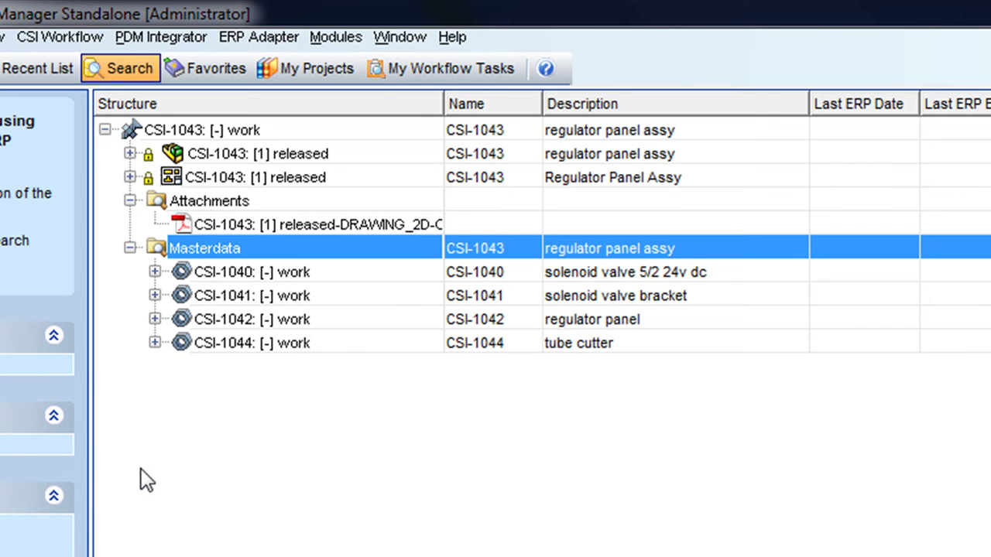
{"action": "left_click", "coordinate": [155, 343]}
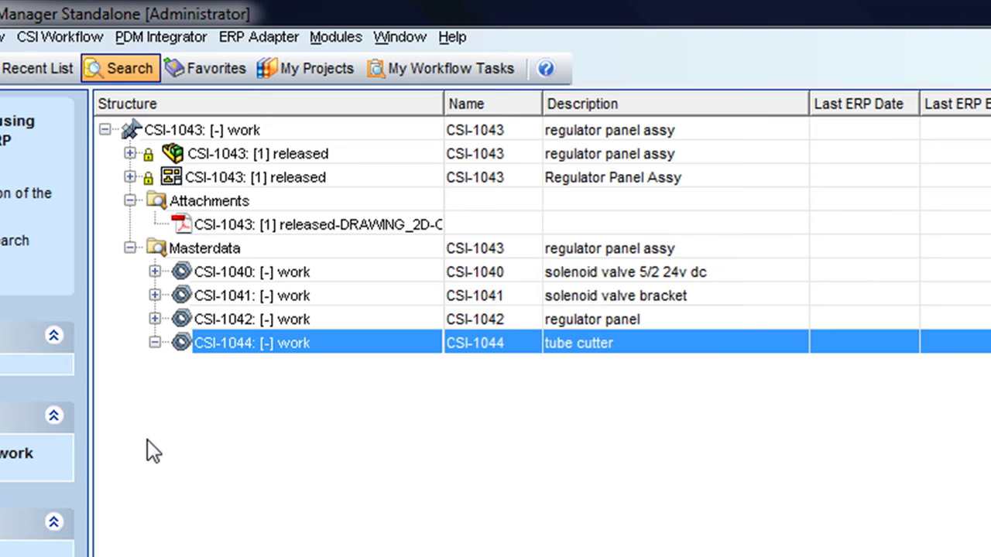
{"action": "left_click", "coordinate": [180, 366]}
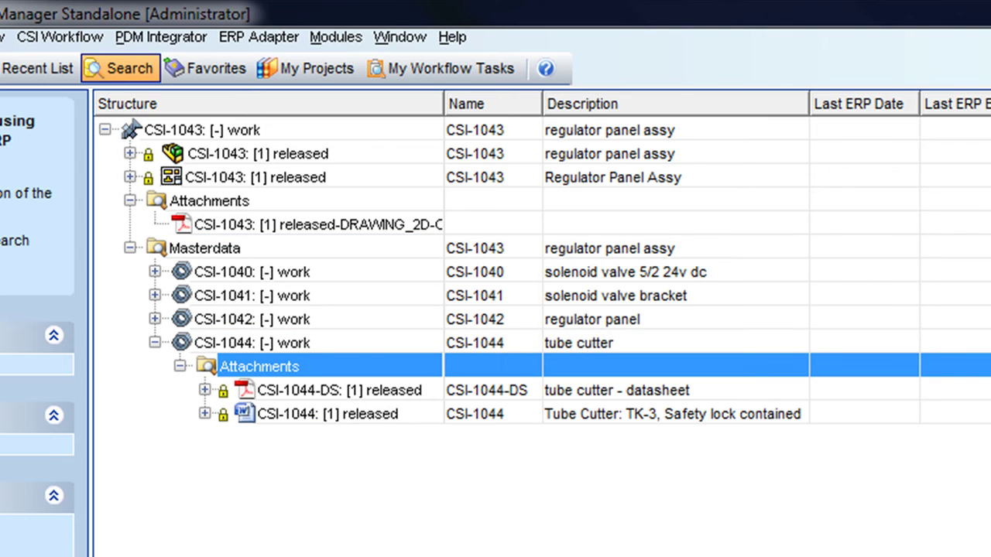
{"action": "left_click", "coordinate": [155, 319]}
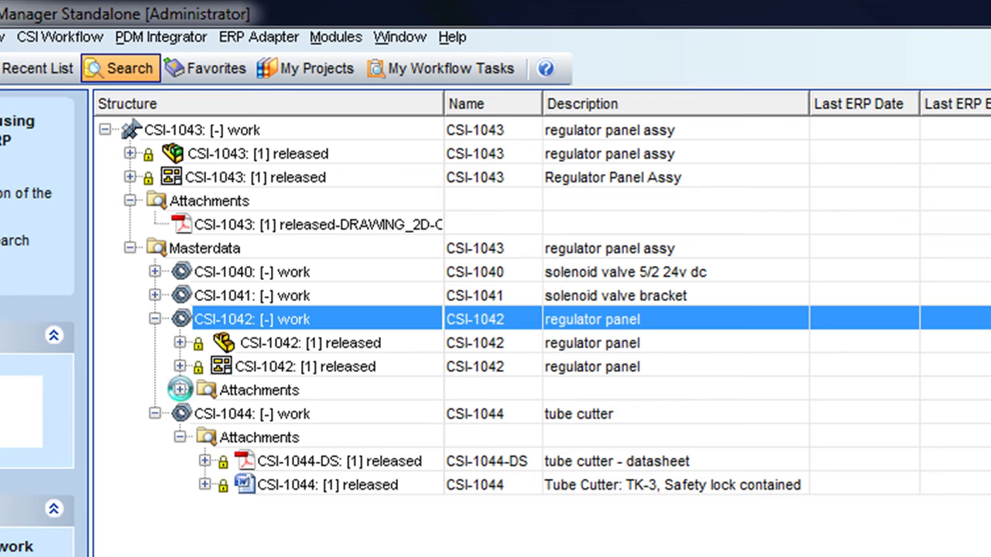
{"action": "left_click", "coordinate": [179, 390]}
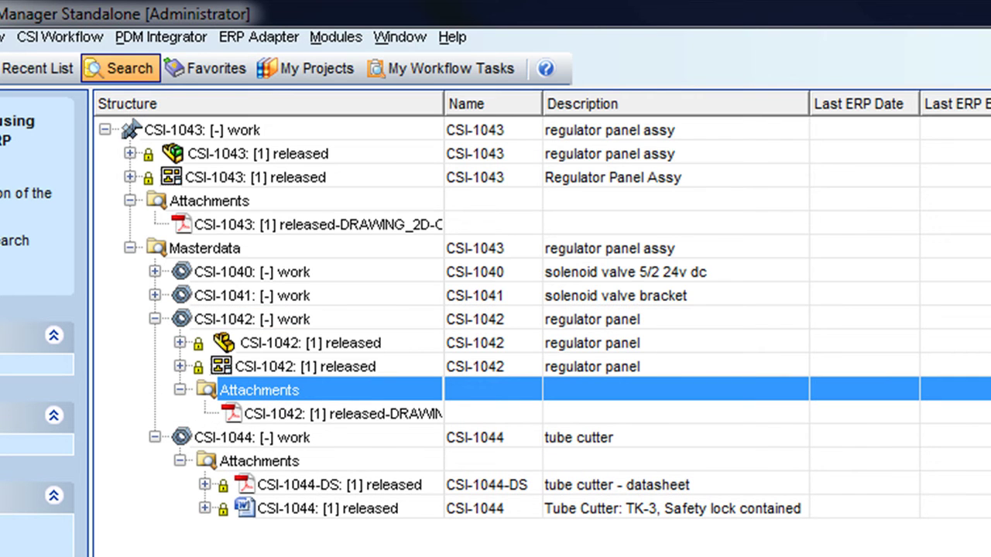
- Send the CSI-1043 work assembly to Enterprise from its context menu
{"action": "right_click", "coordinate": [184, 132]}
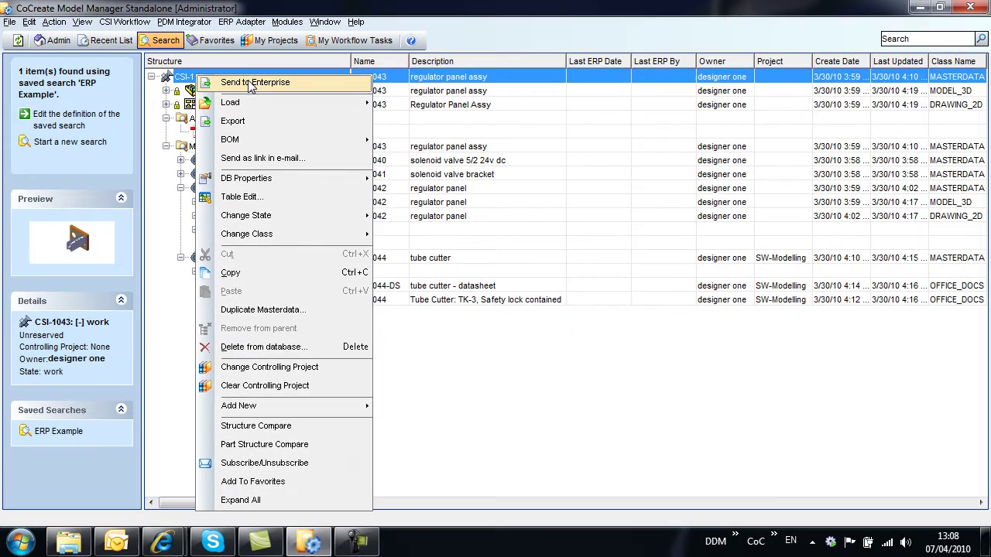
{"action": "left_click", "coordinate": [259, 109]}
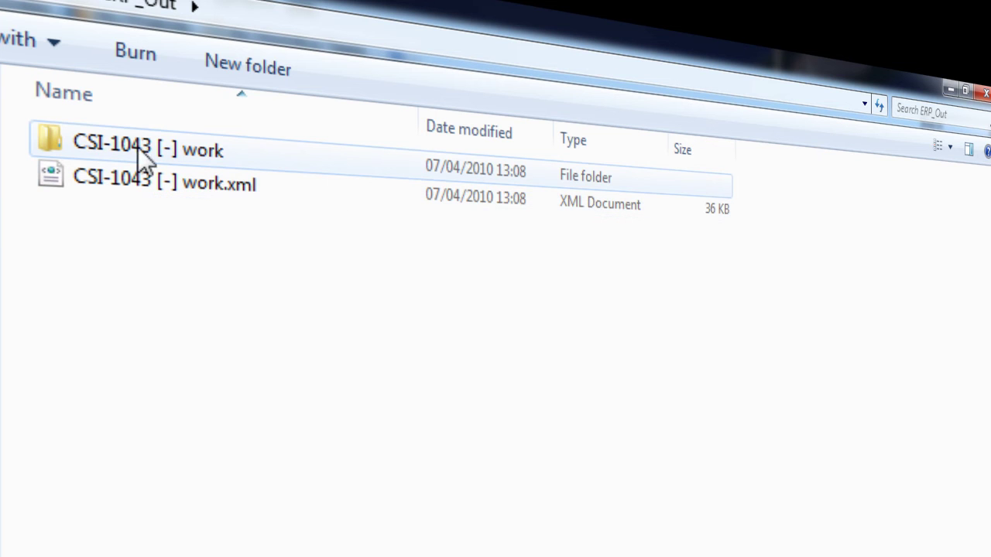
- Browse the exported CSI-1043 [-] work folder, its DRAWING_2D and CSI-1044 datasheet subfolders
{"action": "double_click", "coordinate": [93, 142]}
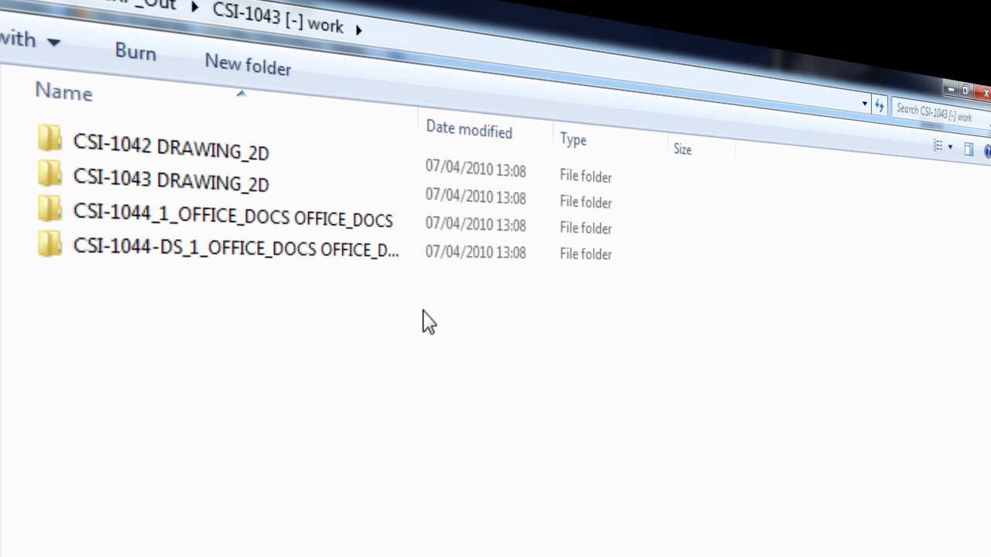
{"action": "double_click", "coordinate": [122, 178]}
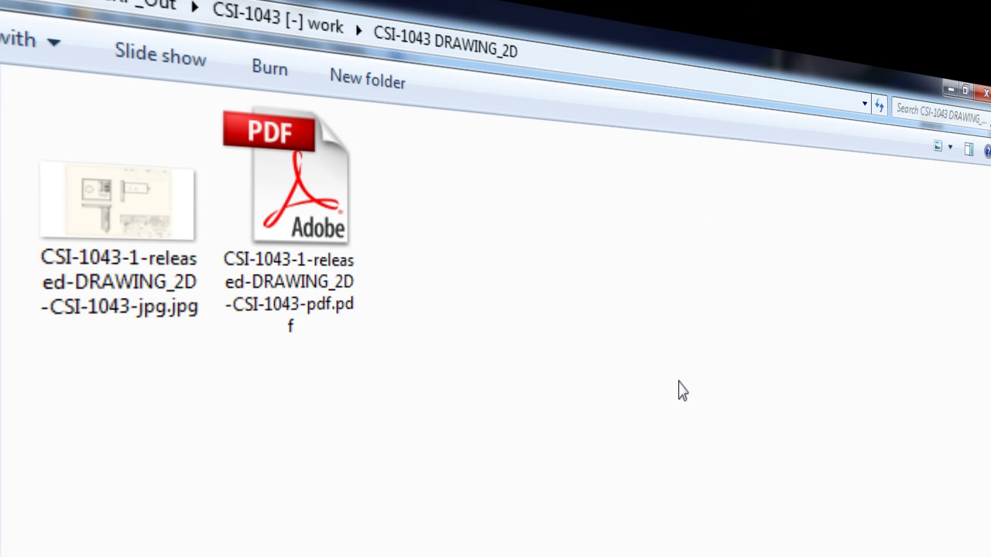
{"action": "key", "text": "BackSpace"}
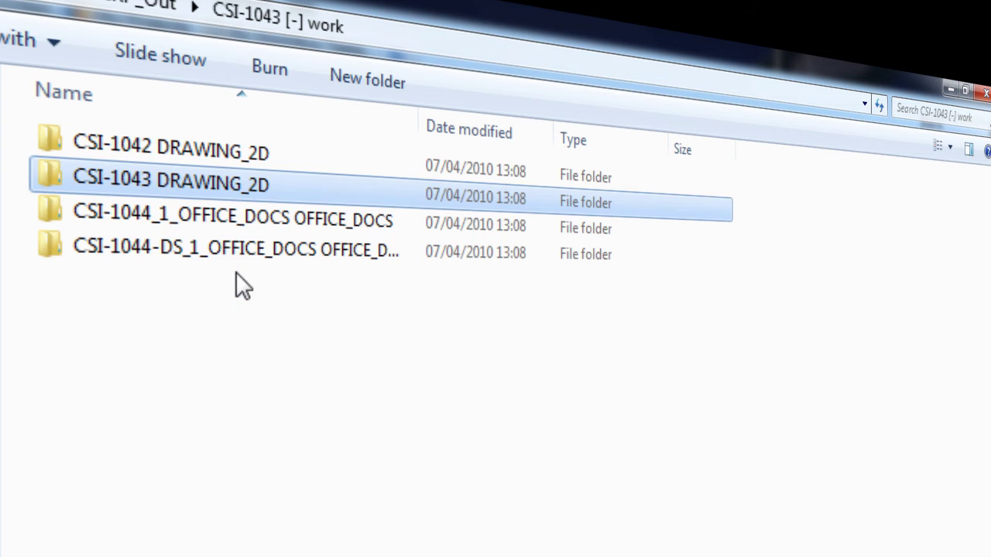
{"action": "double_click", "coordinate": [170, 253]}
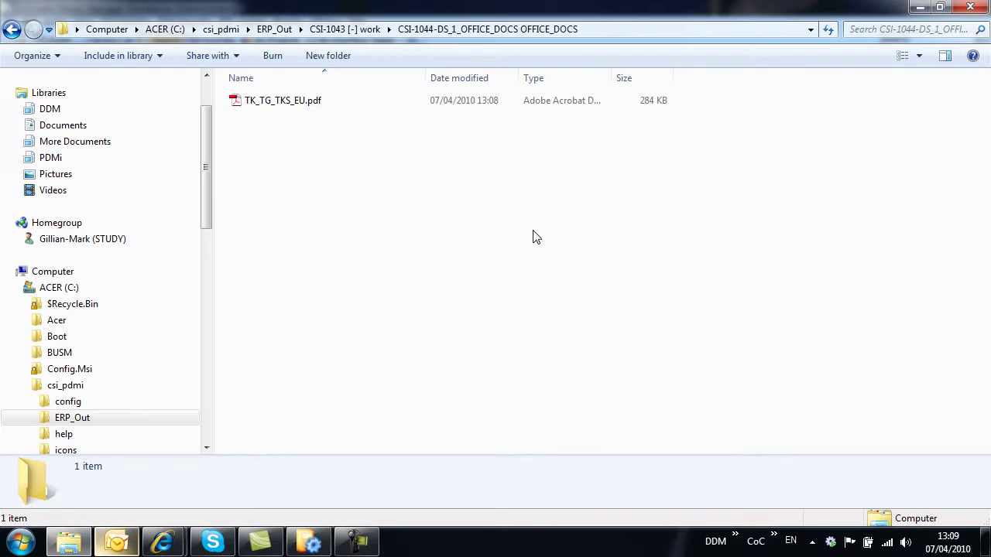
{"action": "left_click", "coordinate": [10, 29]}
{"action": "left_click", "coordinate": [11, 30]}
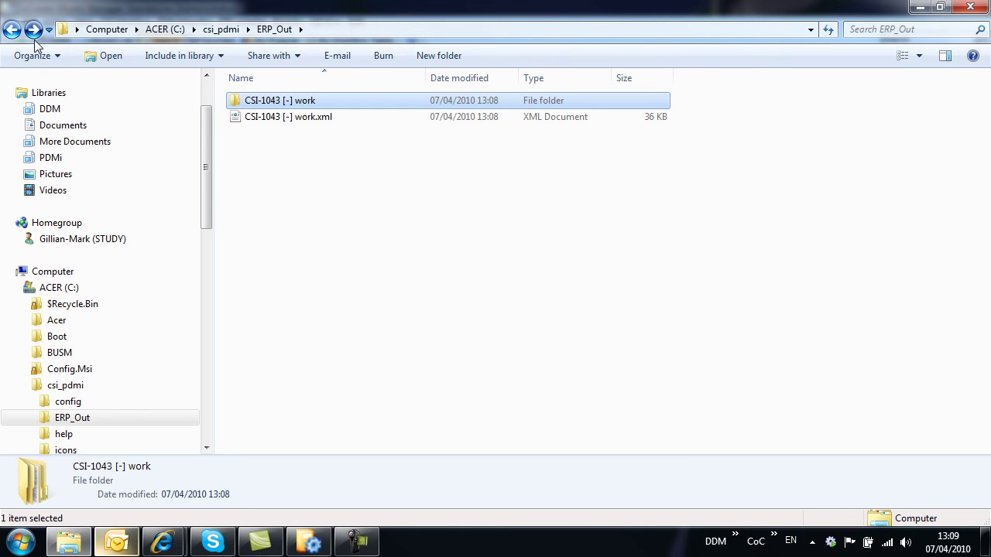
- Delete both exported items from ERP_Out to the Recycle Bin and return to Model Manager
{"action": "left_click_drag", "start_coordinate": [292, 133], "coordinate": [256, 101]}
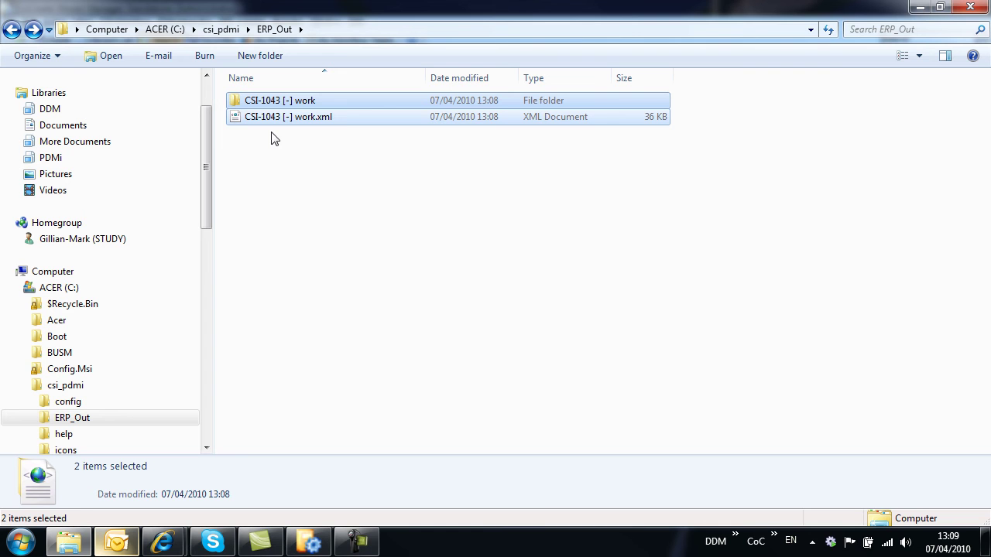
{"action": "key", "text": "Delete"}
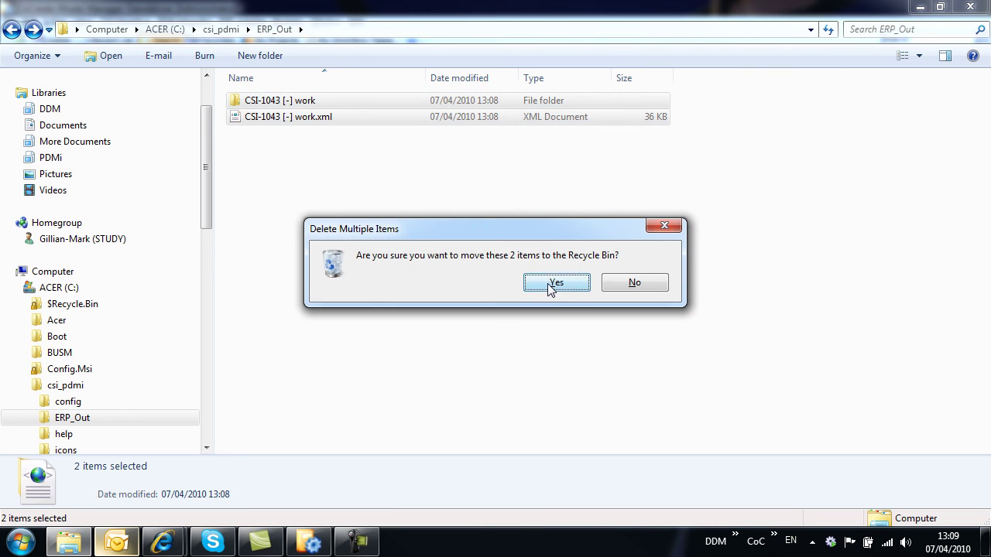
{"action": "left_click", "coordinate": [549, 287]}
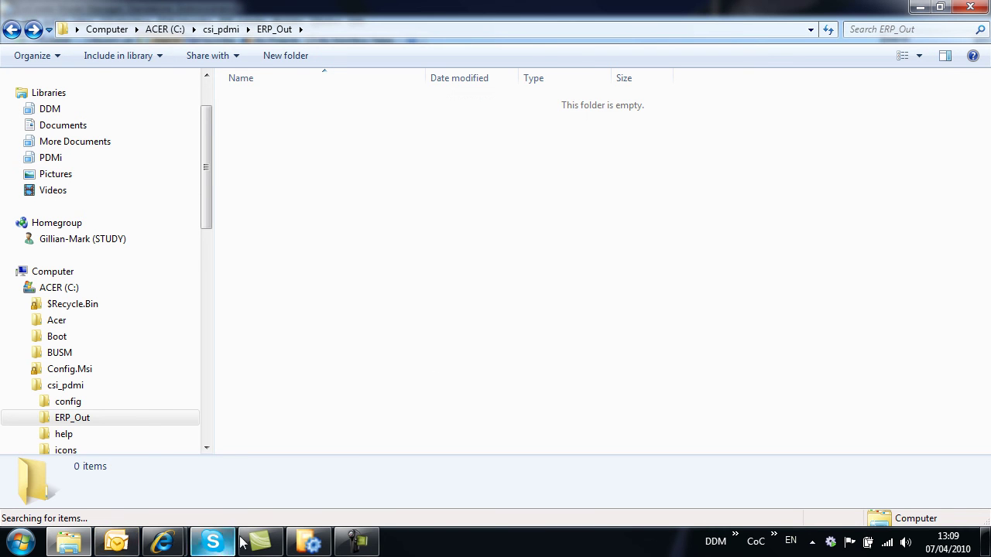
{"action": "left_click", "coordinate": [309, 542]}
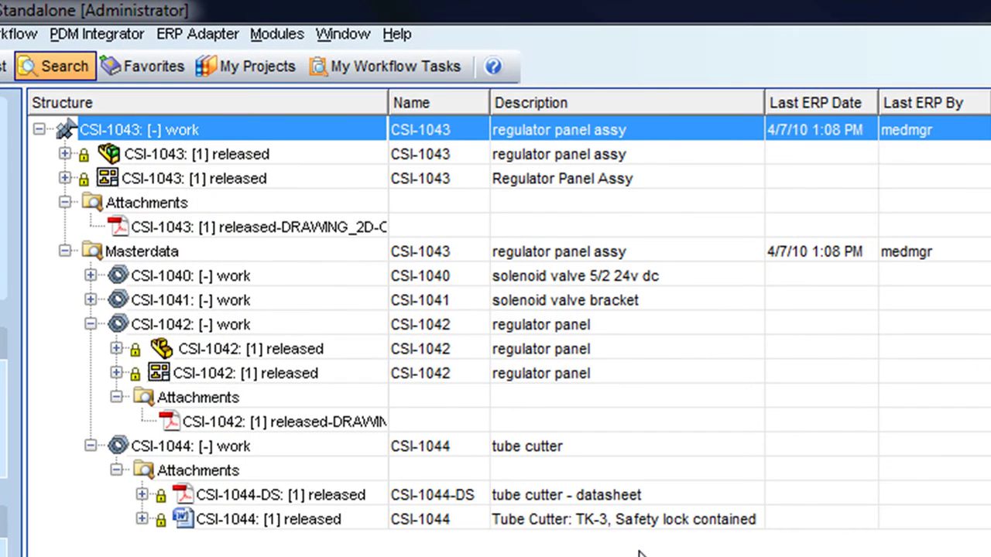
- Change the CSI-1043 assembly's state to released and check ERP_Out in Explorer
{"action": "right_click", "coordinate": [154, 126]}
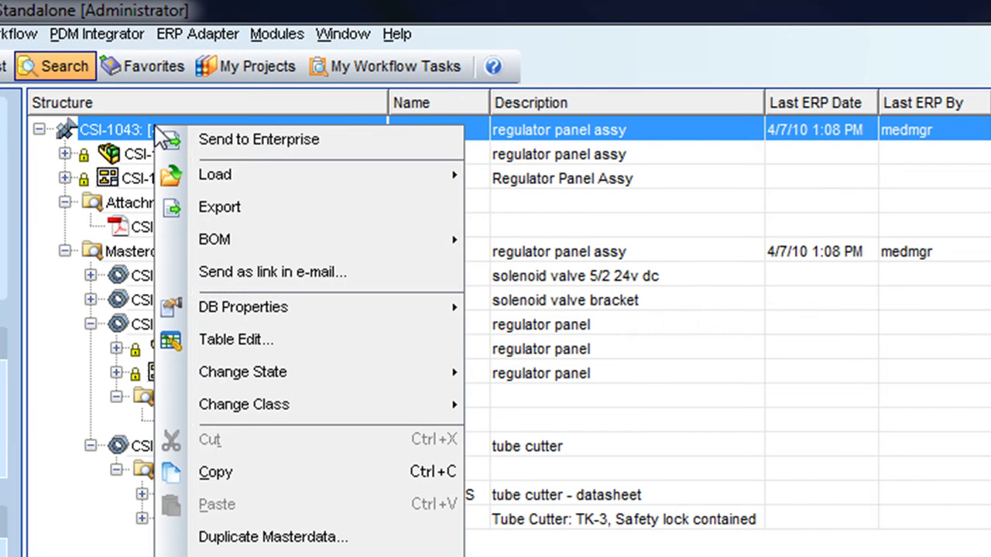
{"action": "mouse_move", "coordinate": [376, 373]}
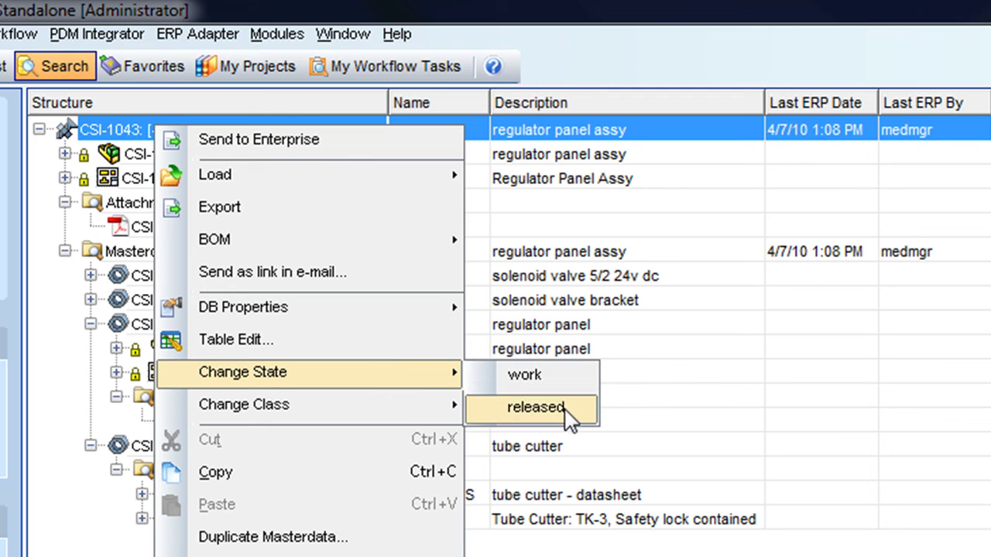
{"action": "left_click", "coordinate": [536, 408]}
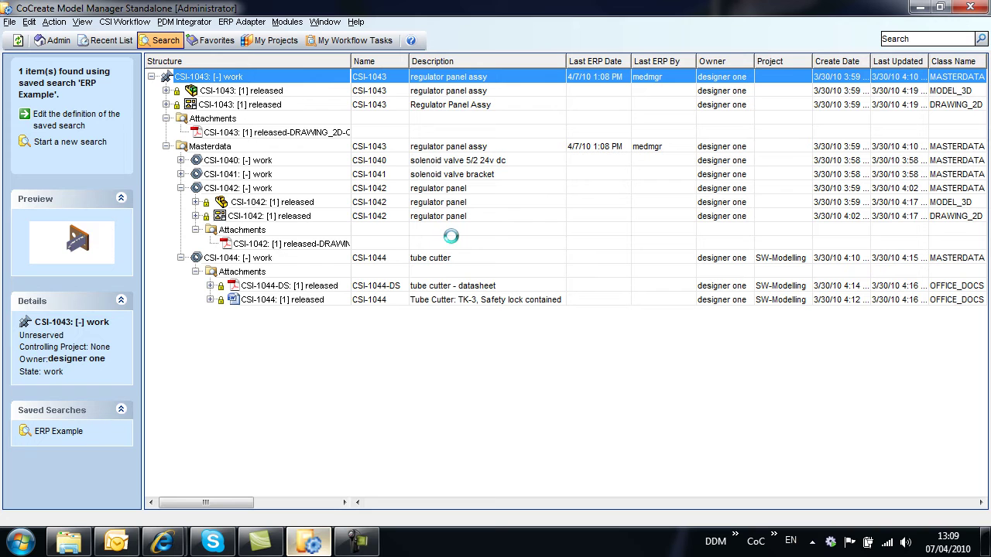
{"action": "left_click", "coordinate": [90, 546]}
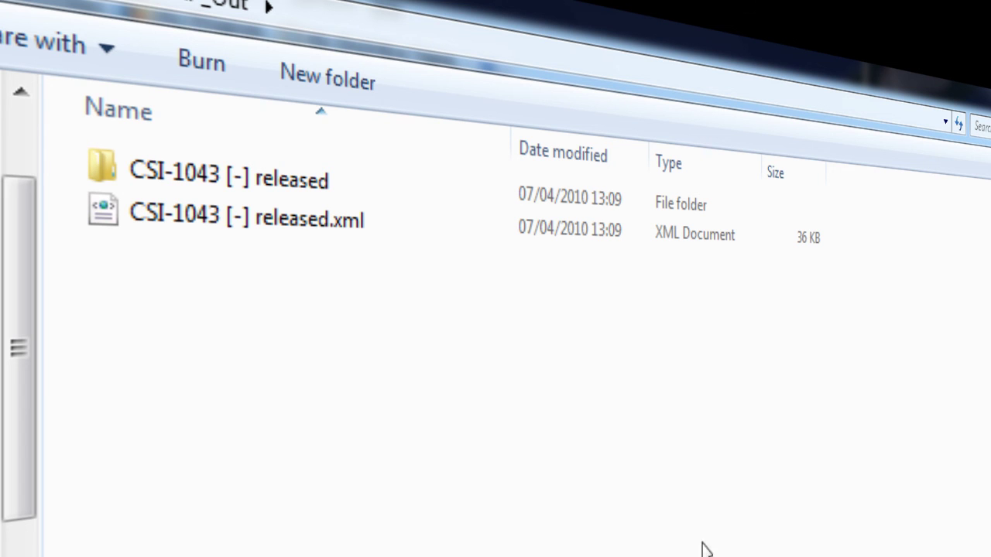
- Close Explorer after confirming ERP_Out holds the released CSI-1043 folder and XML
{"action": "left_click", "coordinate": [977, 7]}
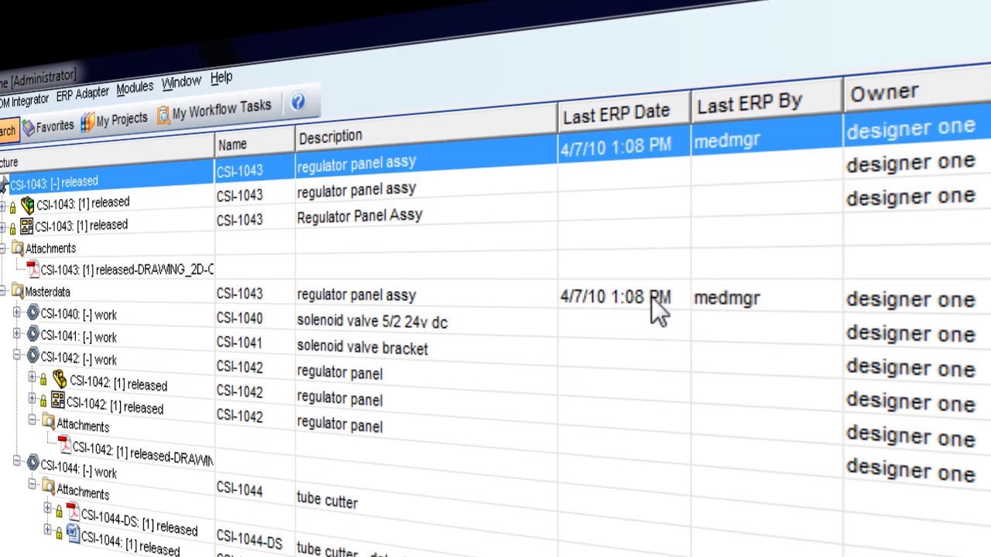
{"action": "left_click", "coordinate": [607, 150]}
{"action": "left_click", "coordinate": [617, 147]}
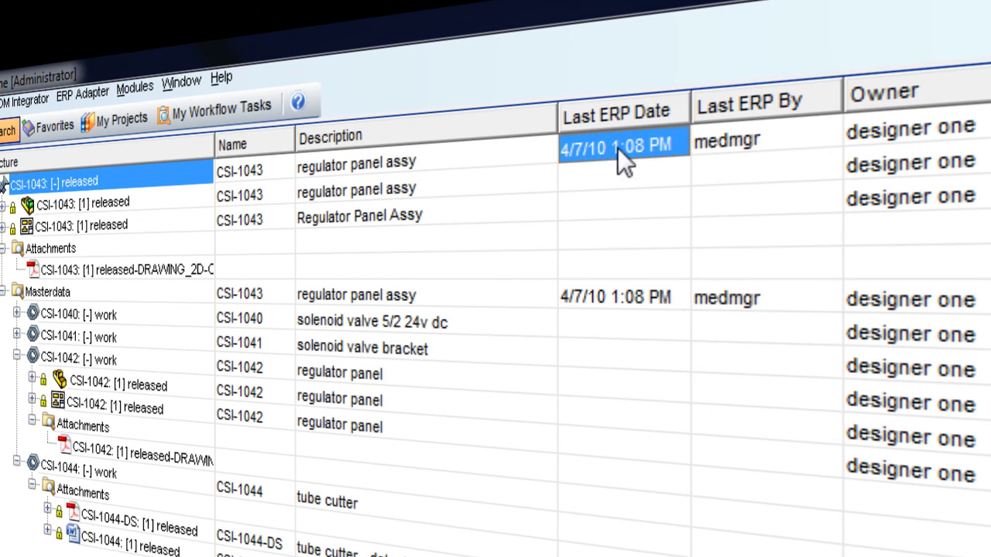